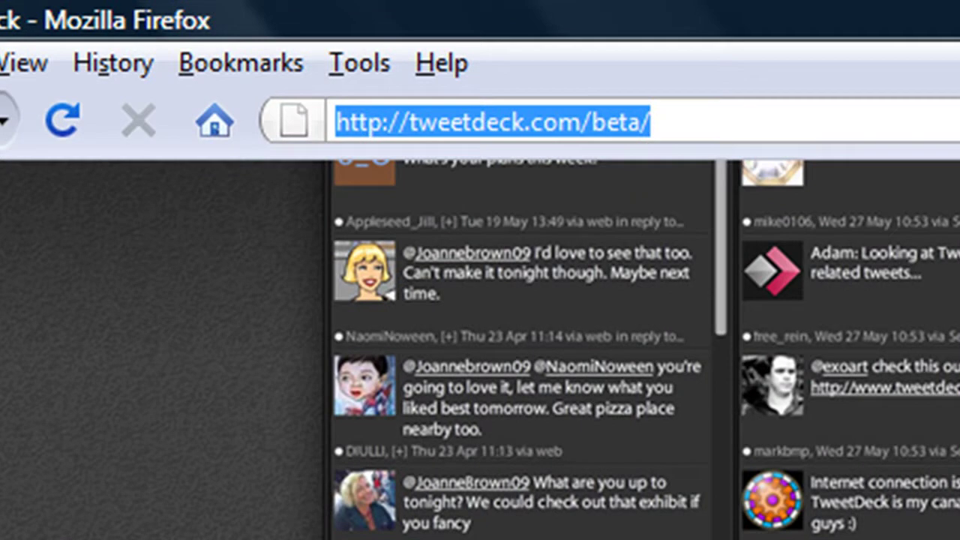
Step: Enable Facebook alongside Twitter as a destination for status updates
scroll(645, 348, up, 5)
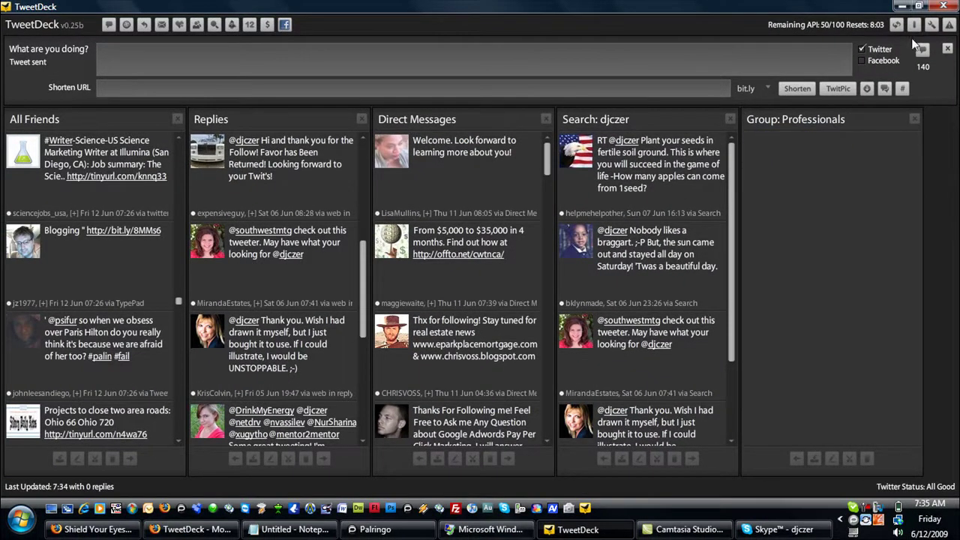
click(864, 58)
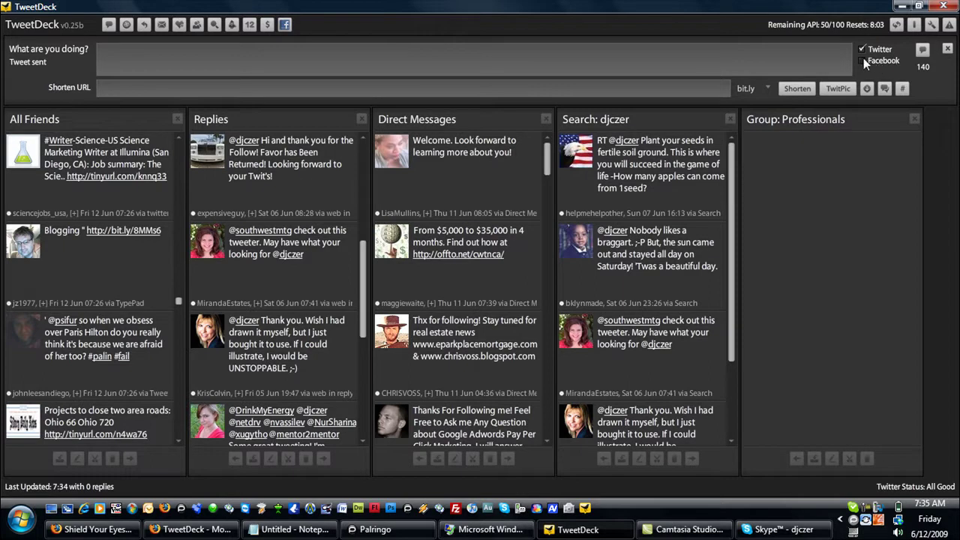
Step: Review the General, Colors/Font and Twitter API settings, and close the settings by saving them
click(931, 27)
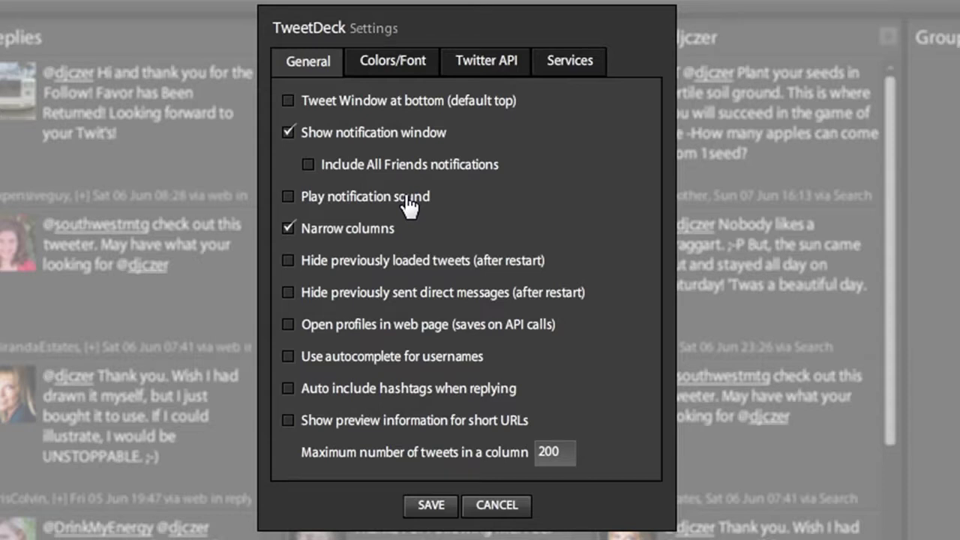
click(412, 71)
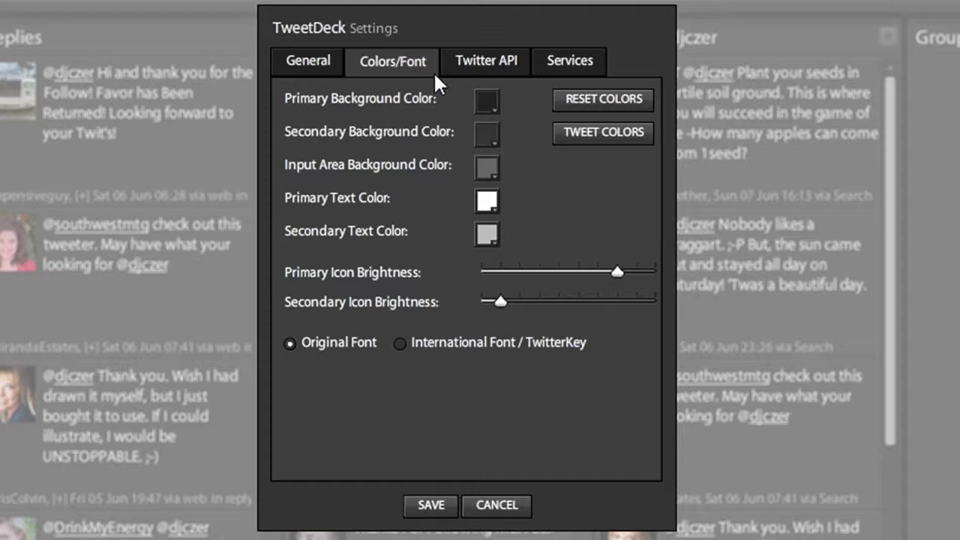
click(471, 61)
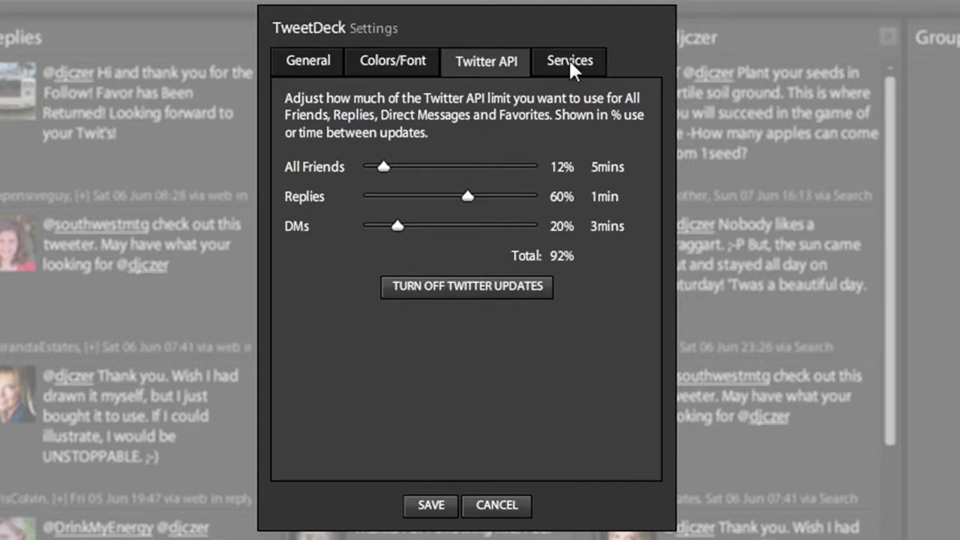
click(442, 507)
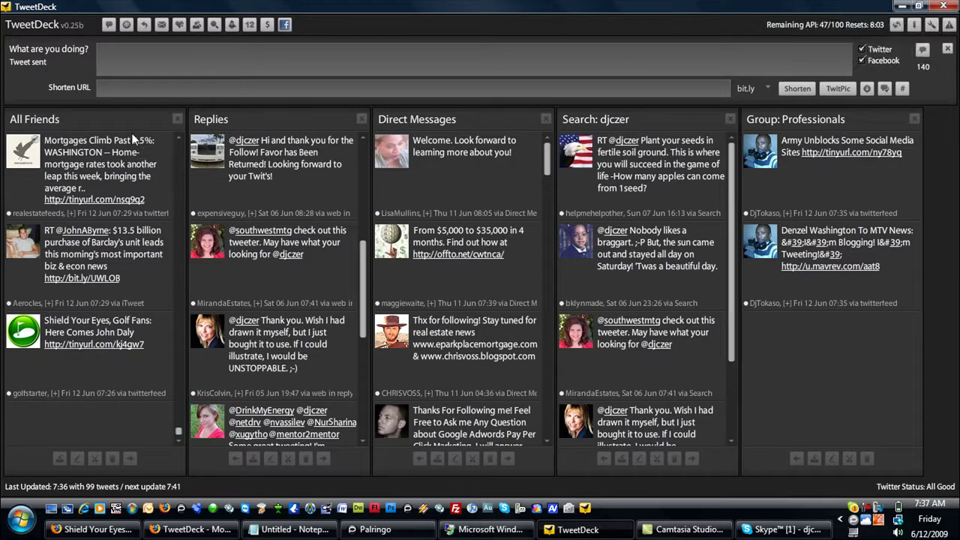
Step: Go to the newest tweet in the All Friends column and examine the user actions available for it
drag(179, 432, 194, 273)
drag(189, 212, 179, 127)
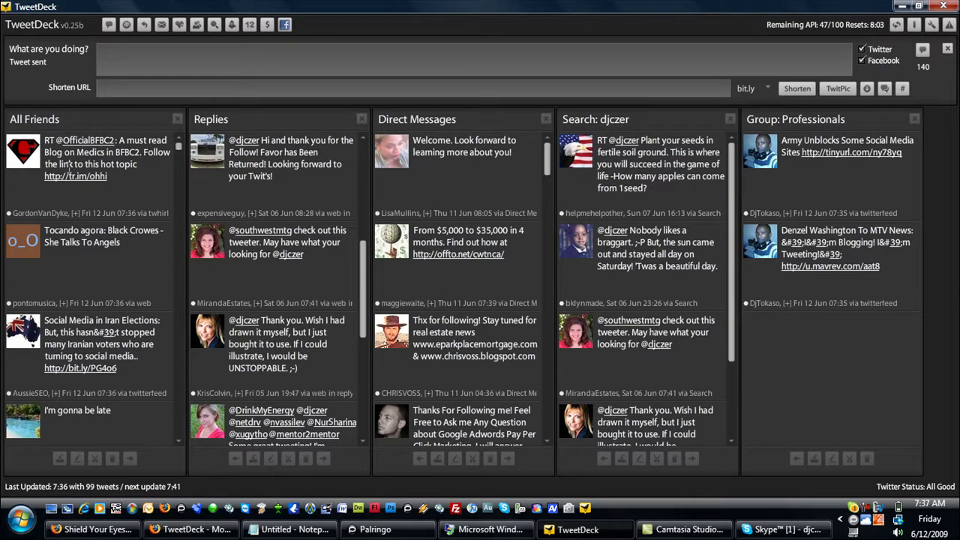
mouse_move(33, 162)
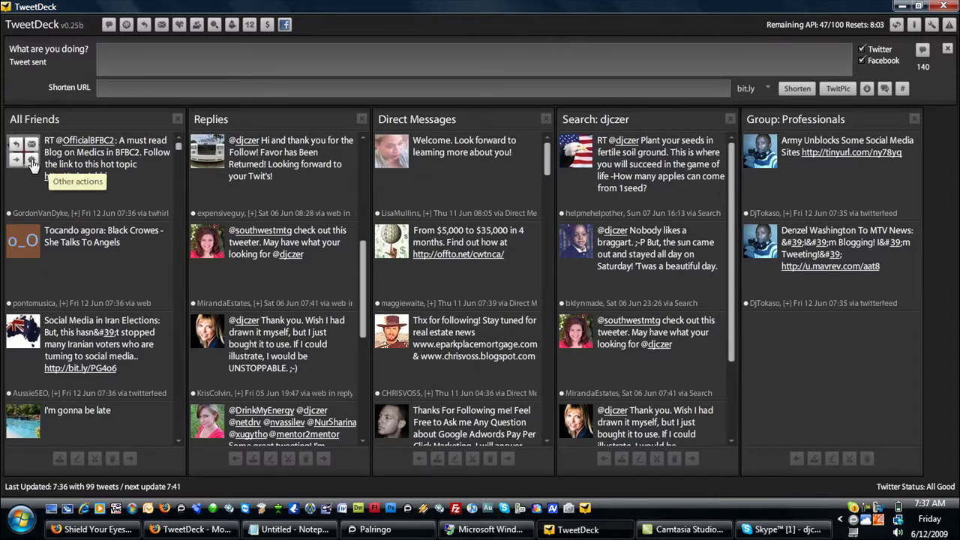
click(32, 163)
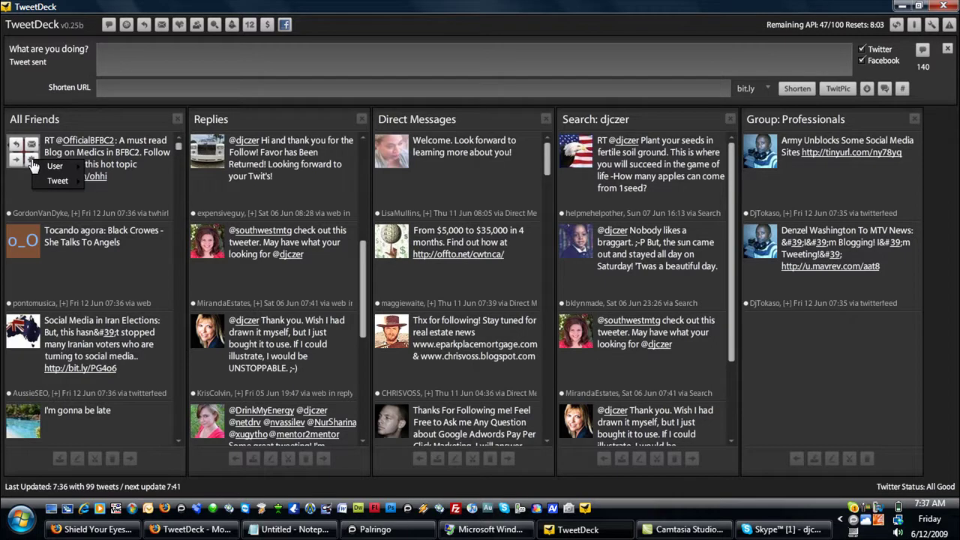
mouse_move(56, 166)
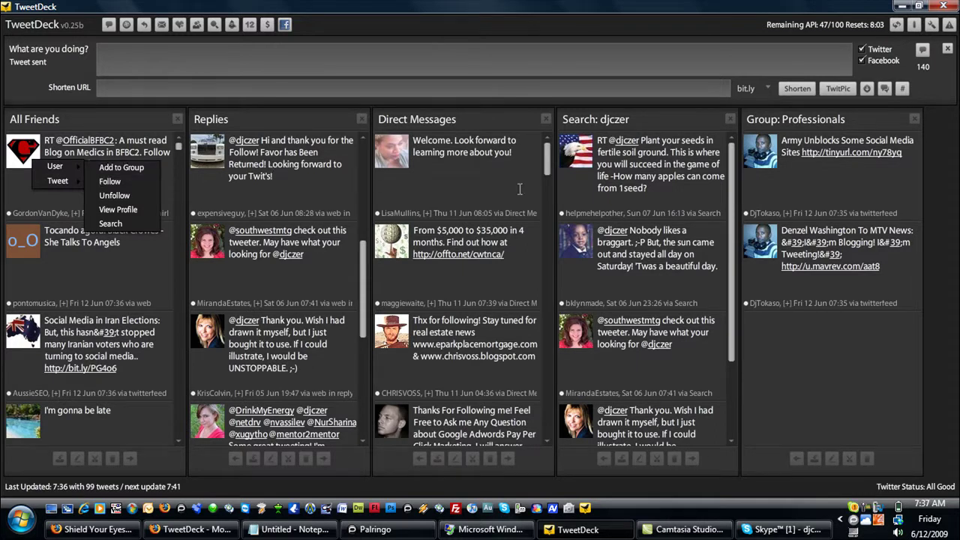
Step: Open the Professionals group for editing to view its name and member choices, and close the editor
click(827, 121)
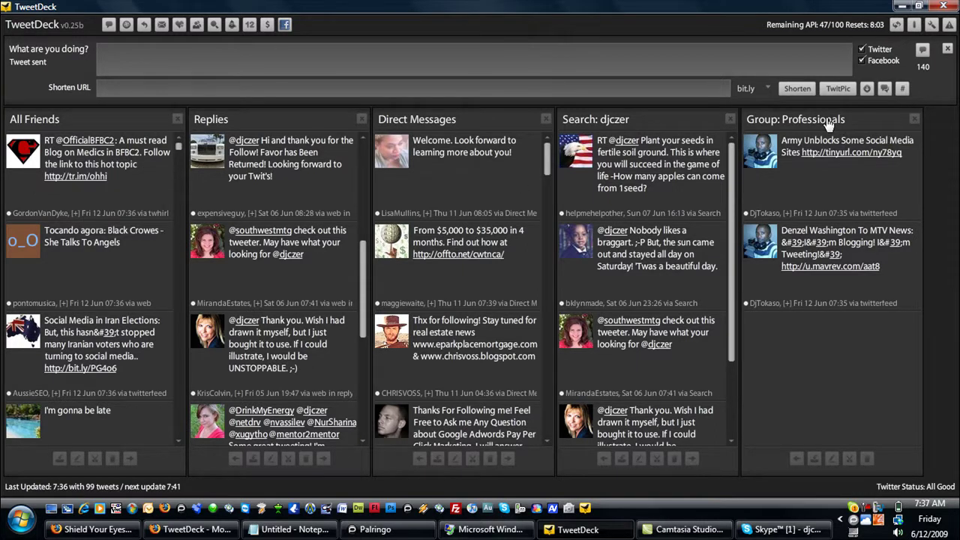
click(829, 123)
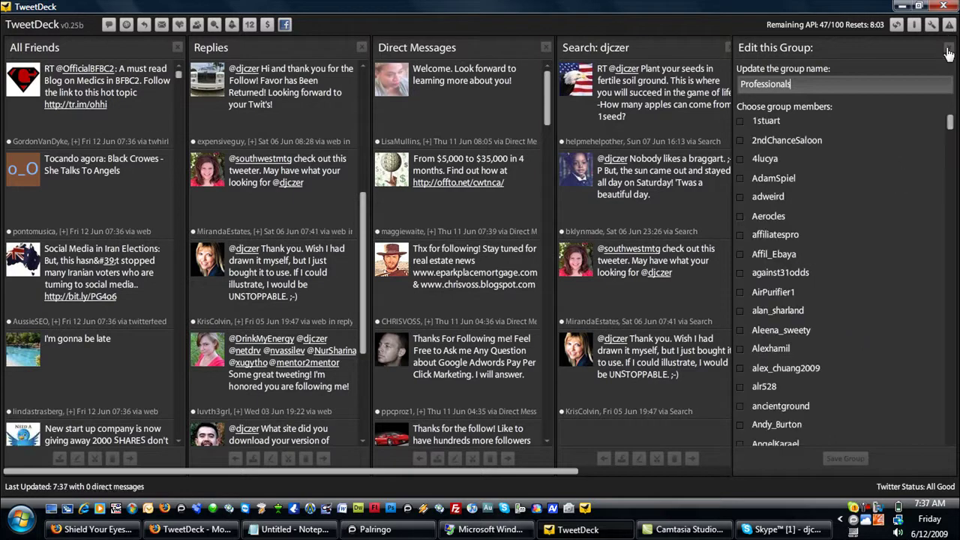
click(949, 49)
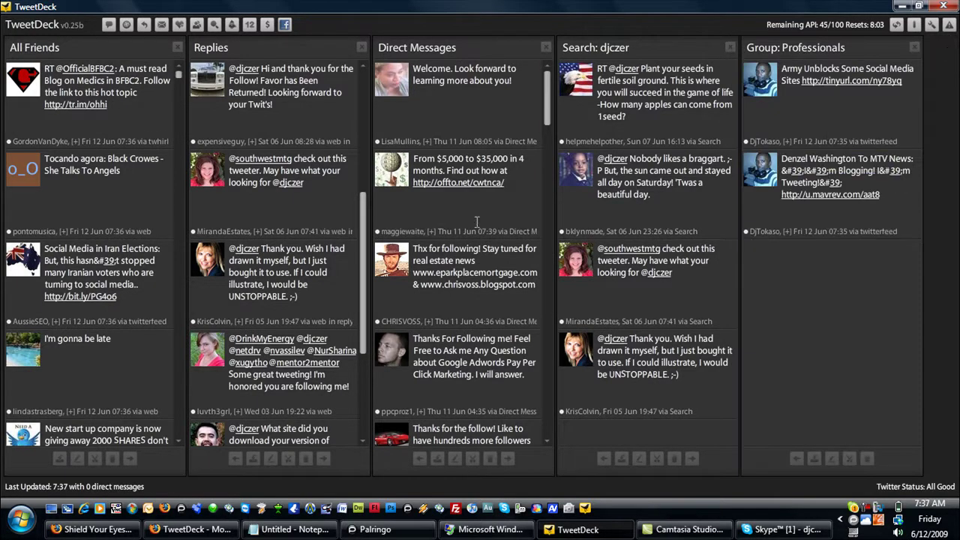
mouse_move(31, 184)
mouse_move(42, 364)
click(215, 27)
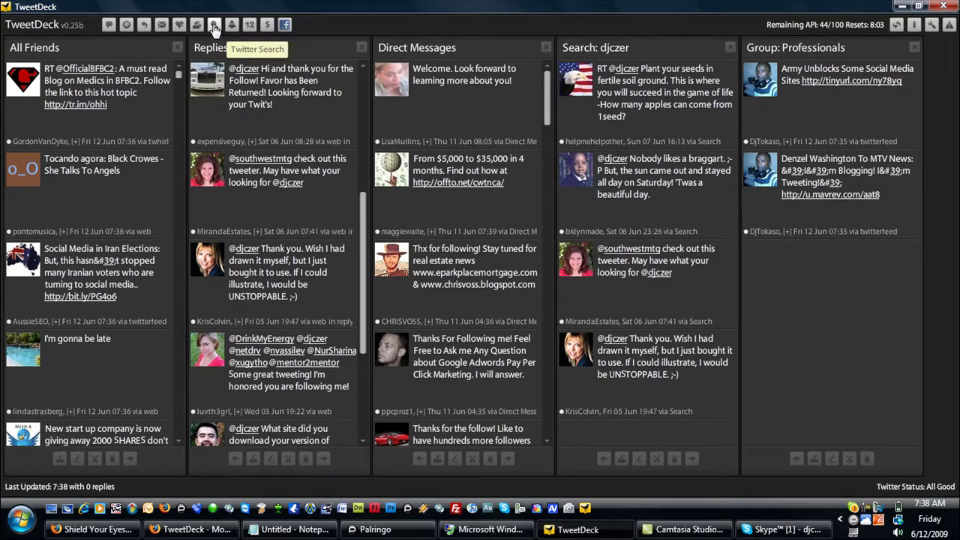
click(214, 27)
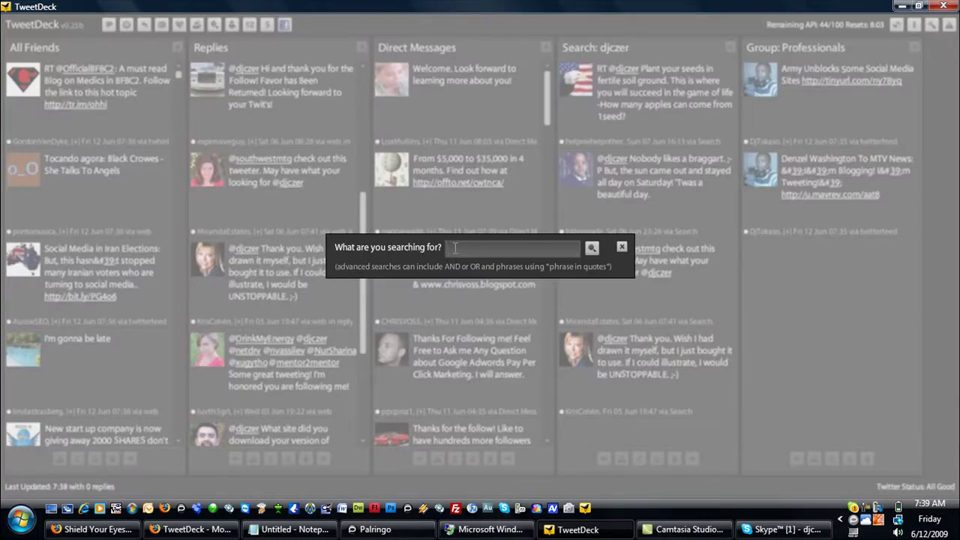
text(djczer)
click(621, 244)
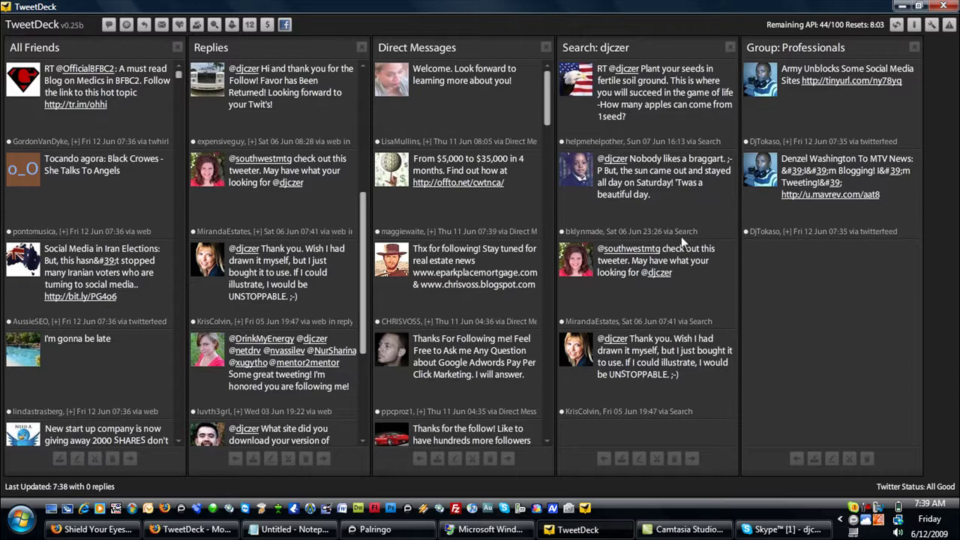
Step: Add a Facebook column, entering the Facebook account password and choosing to stay logged in to TweetDeck
mouse_move(382, 111)
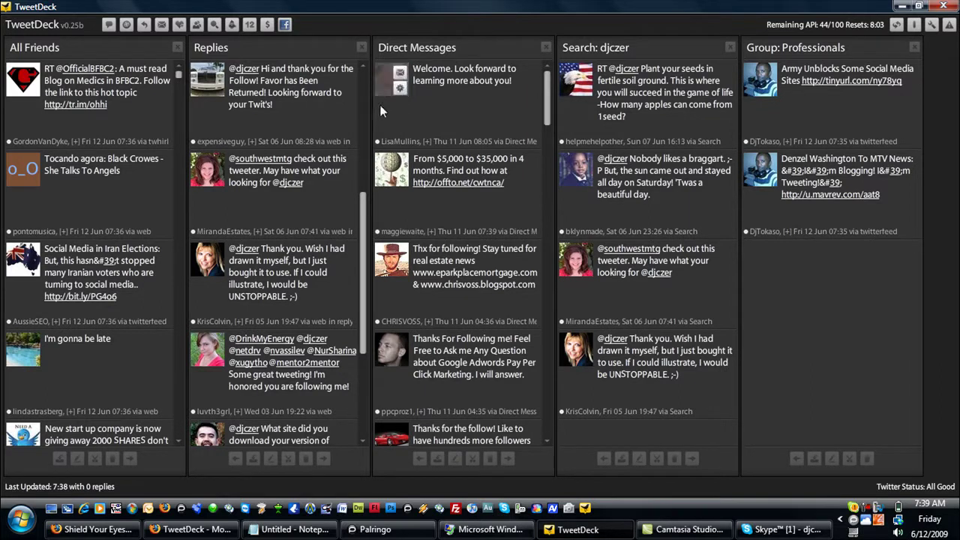
click(285, 25)
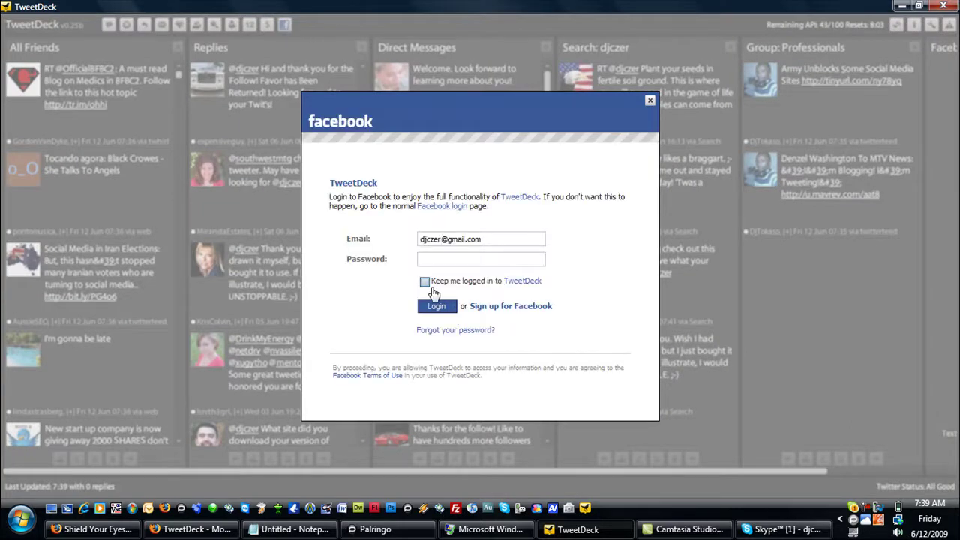
click(434, 259)
text(*******)
click(425, 282)
click(439, 308)
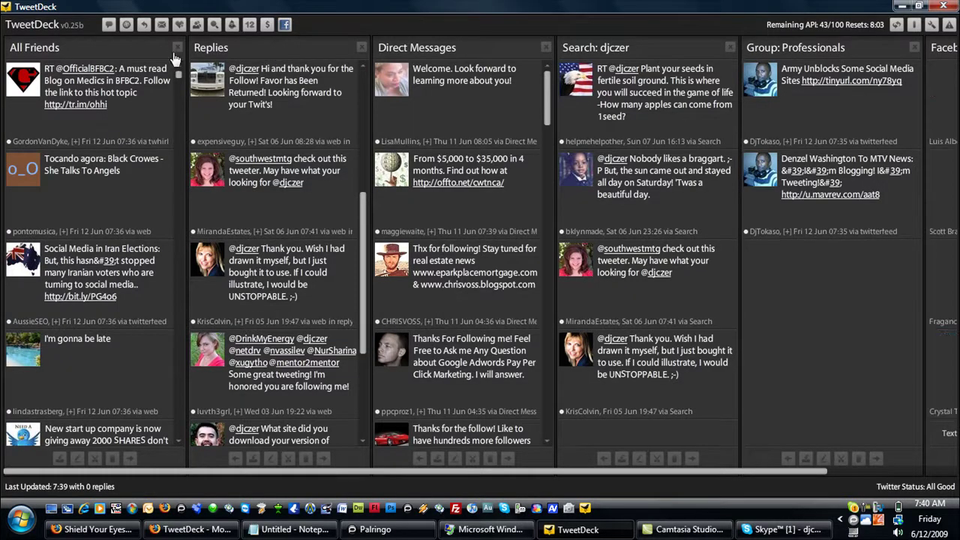
Step: Compose the update "Currently showing a bunch of folks via video how to use TweetDeck like a champ!"
click(110, 29)
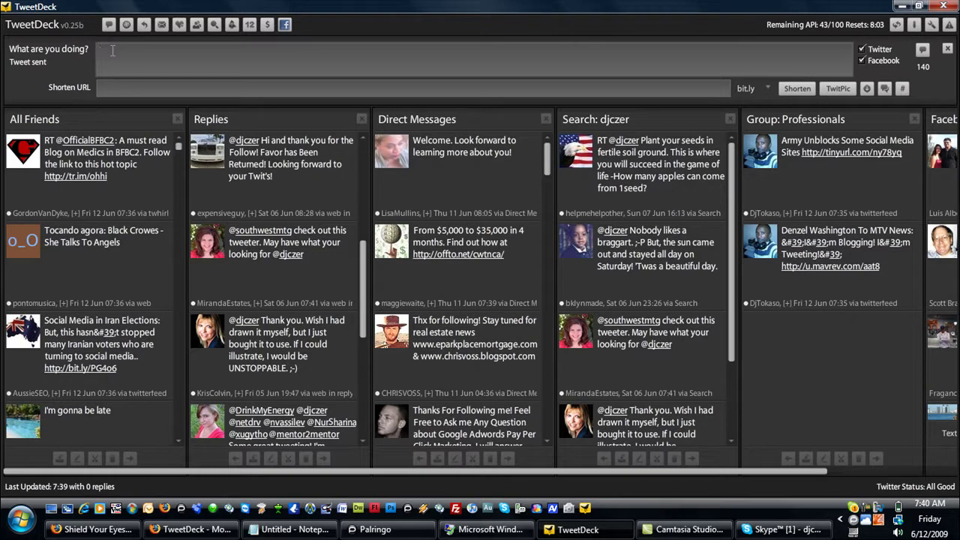
text(Currently showing a)
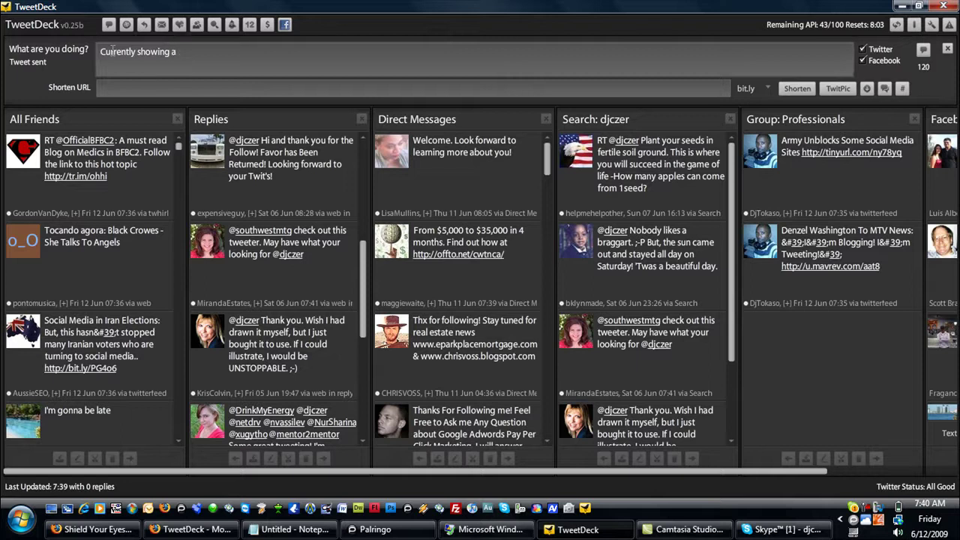
text( bunch of folks vi)
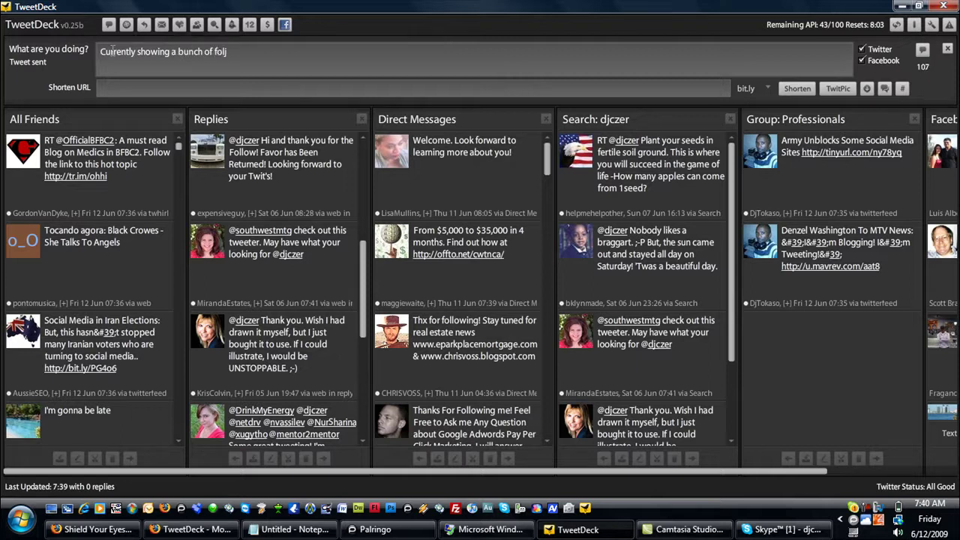
text(a vid)
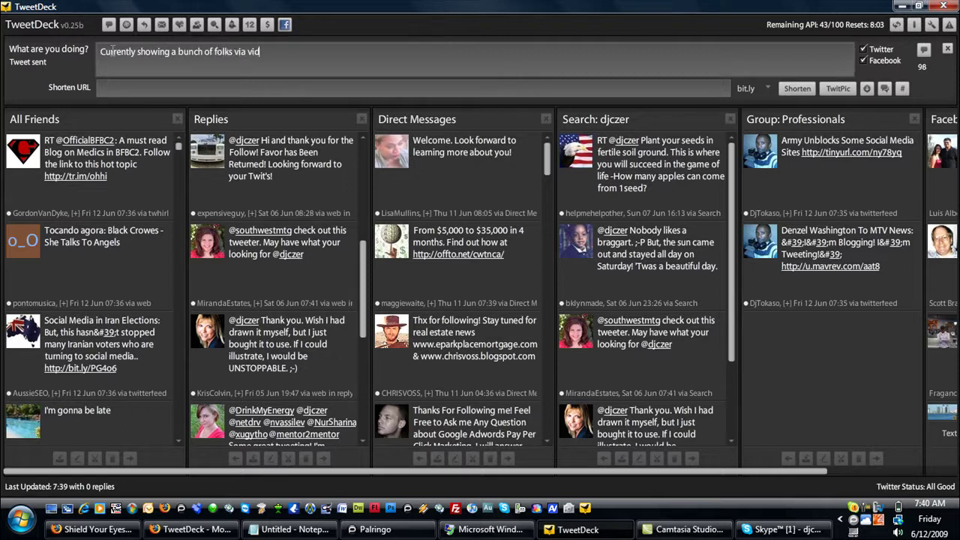
text(eo how to use TweetD)
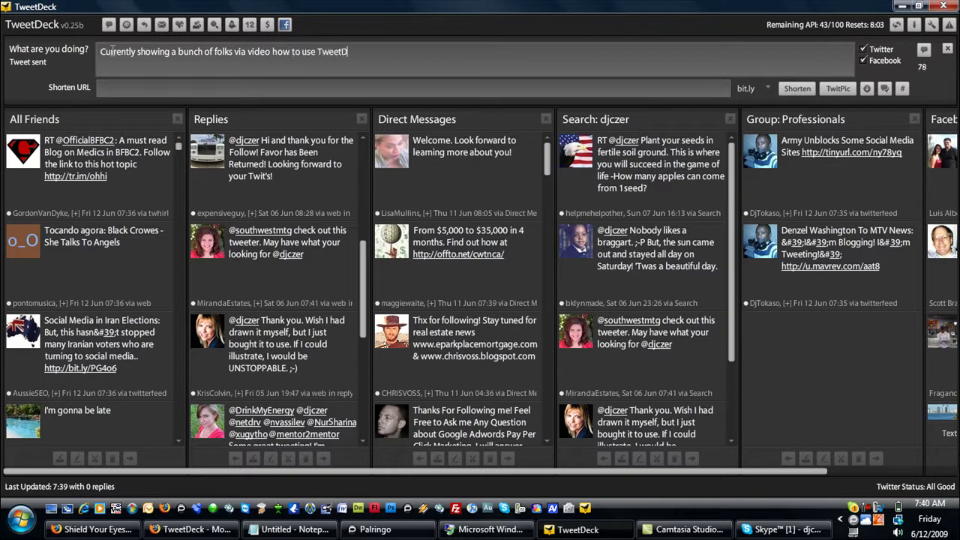
text(eck like a champ!)
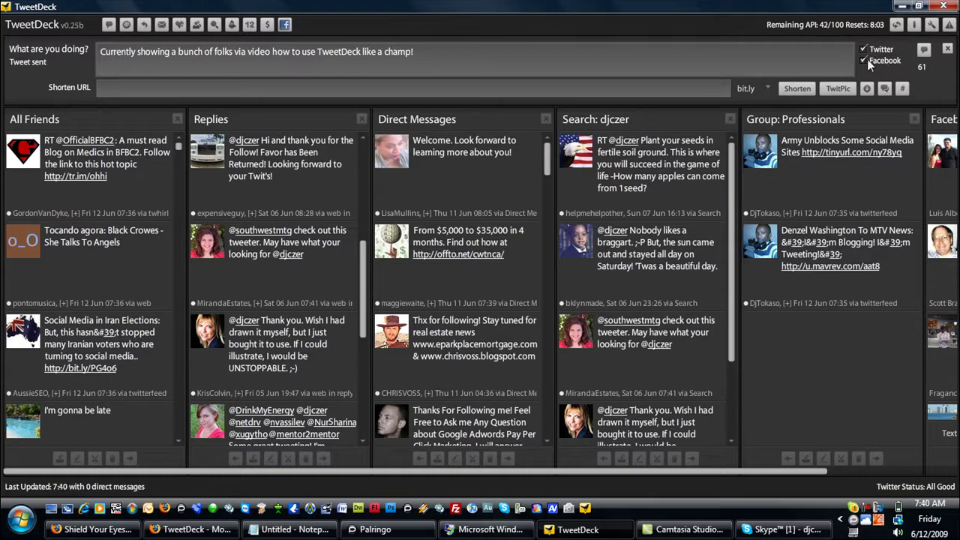
text(!)
Step: Check the available URL-shortening services, keep bit.ly, and post the composed update to Twitter and Facebook
click(603, 87)
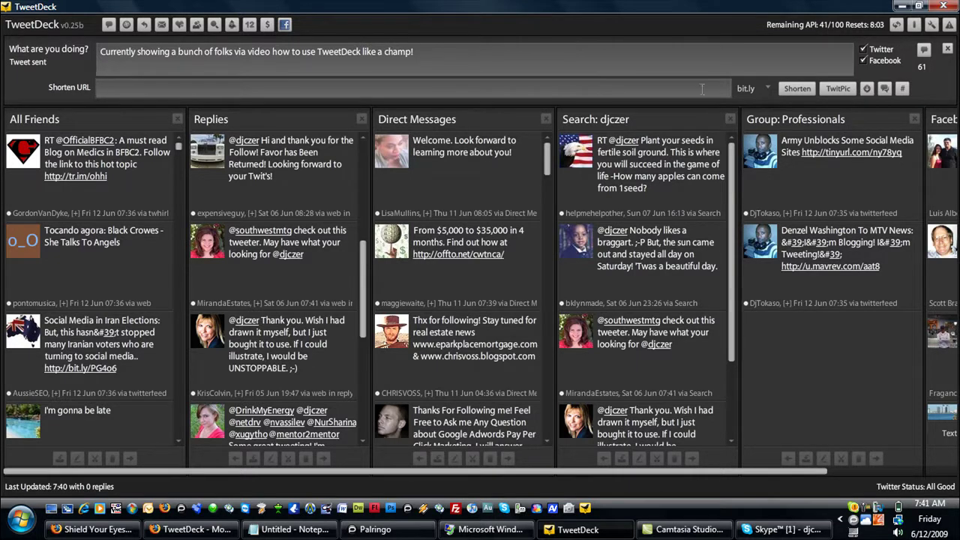
click(768, 88)
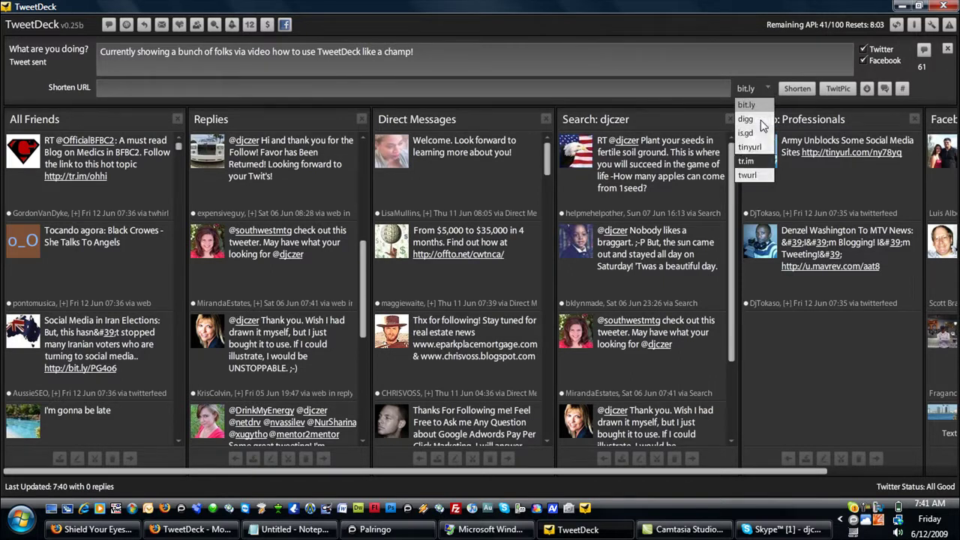
click(750, 88)
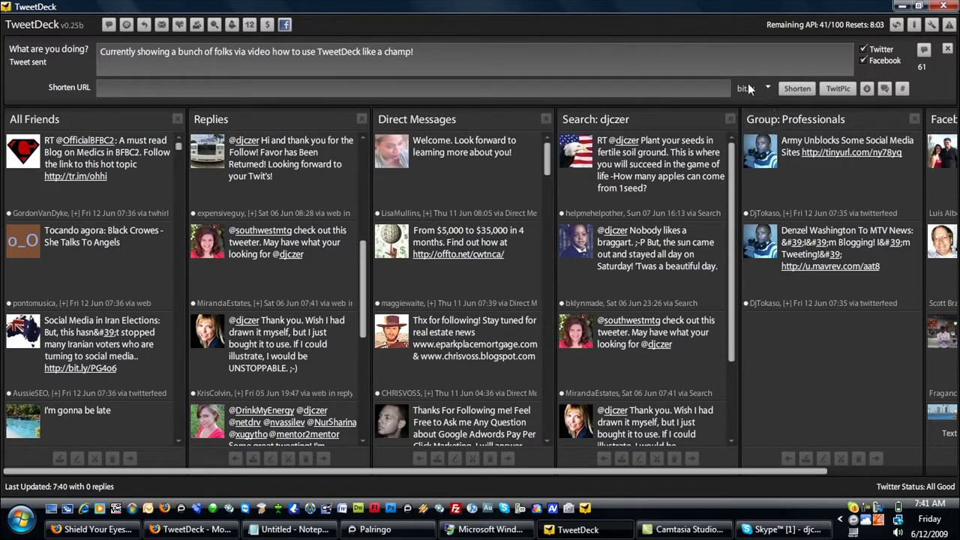
click(724, 72)
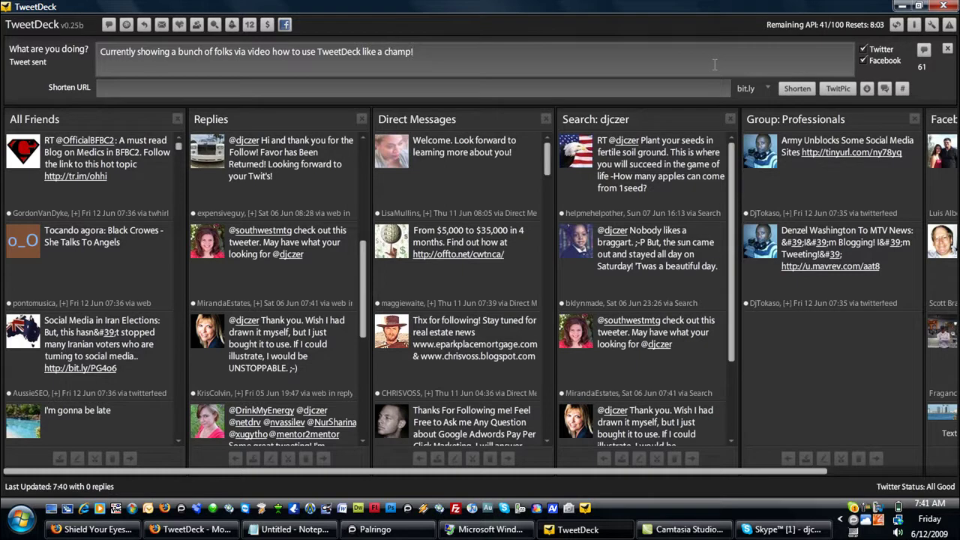
key(Return)
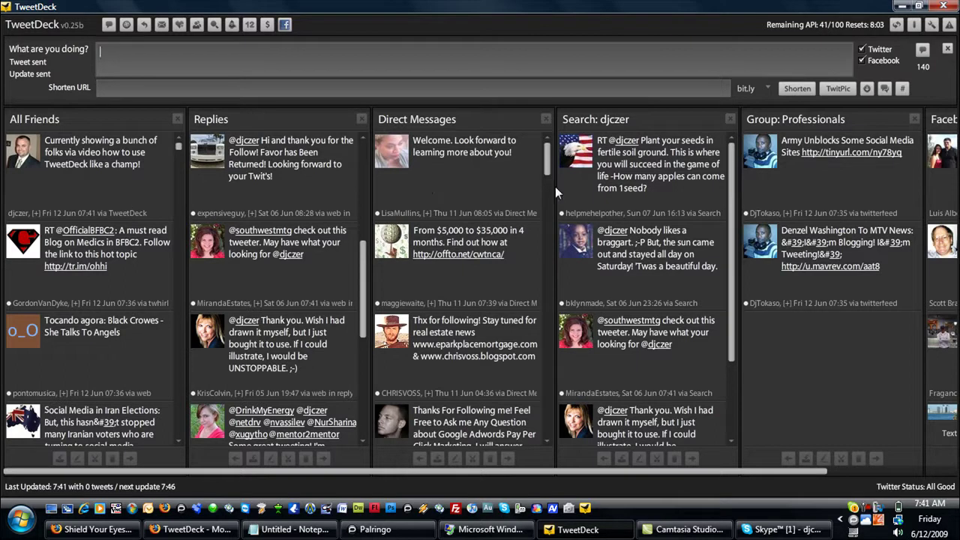
Step: View the Facebook Friends Status column and try to add a second Facebook column
drag(586, 474, 716, 471)
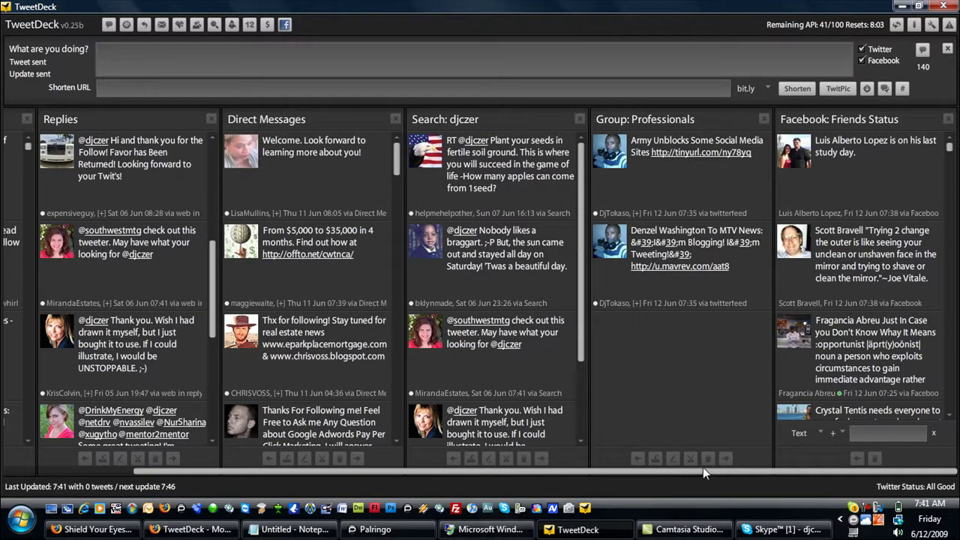
drag(703, 468, 534, 484)
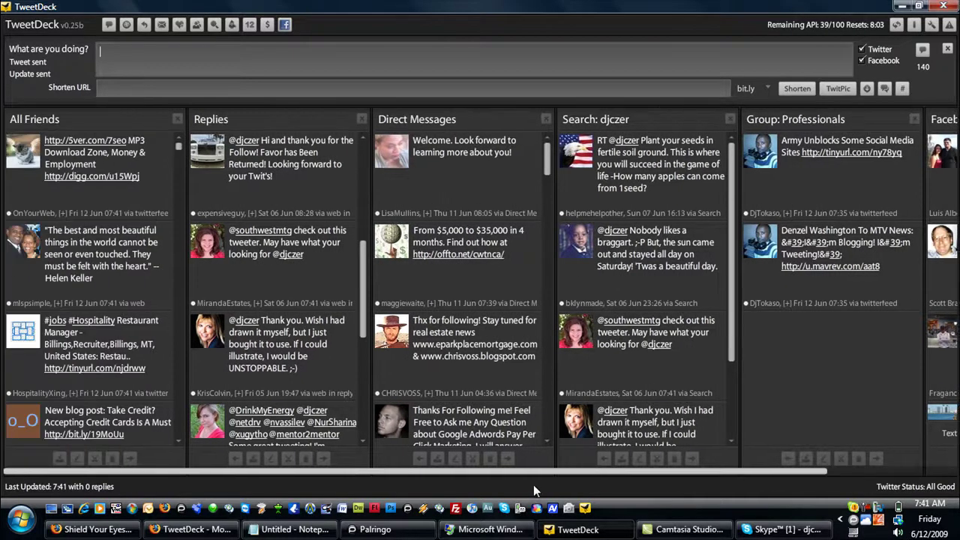
click(284, 25)
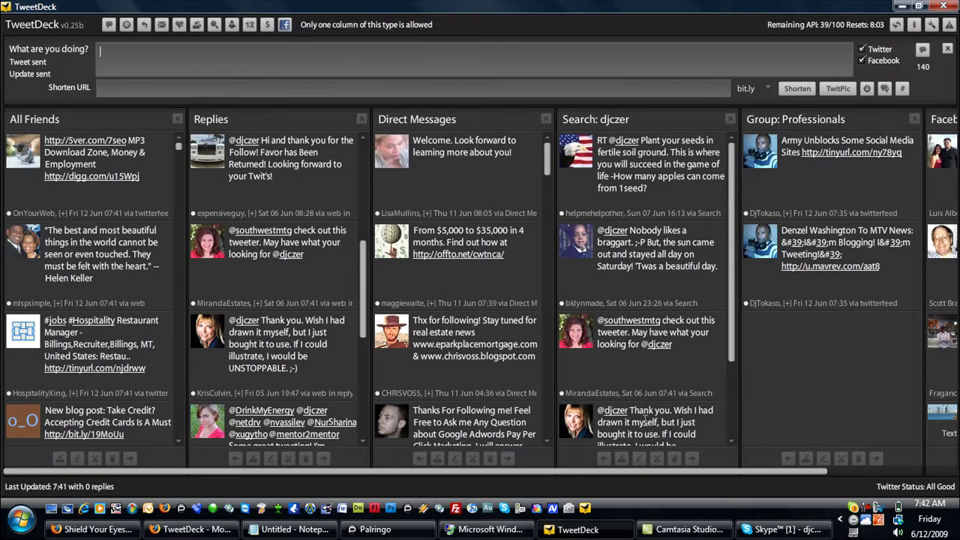
drag(666, 473, 796, 473)
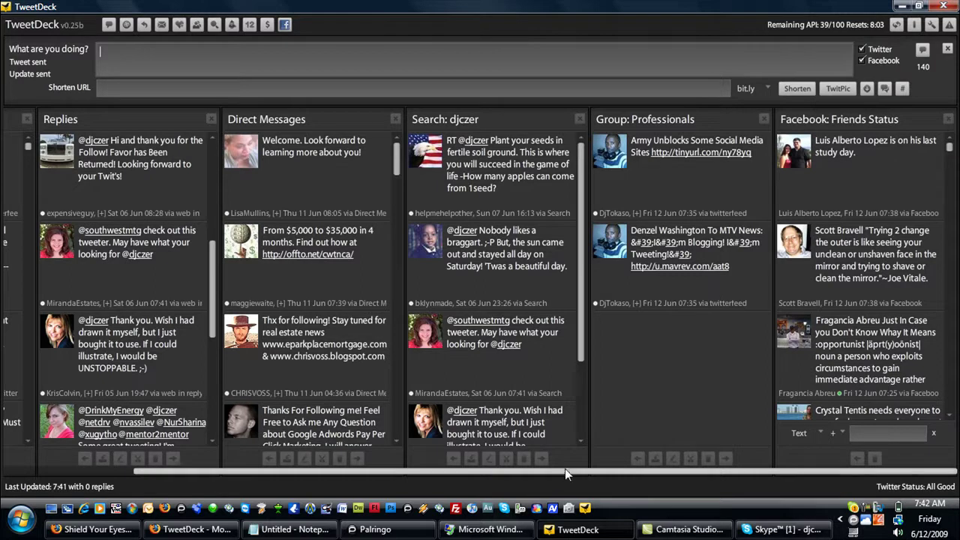
scroll(505, 474, left, 3)
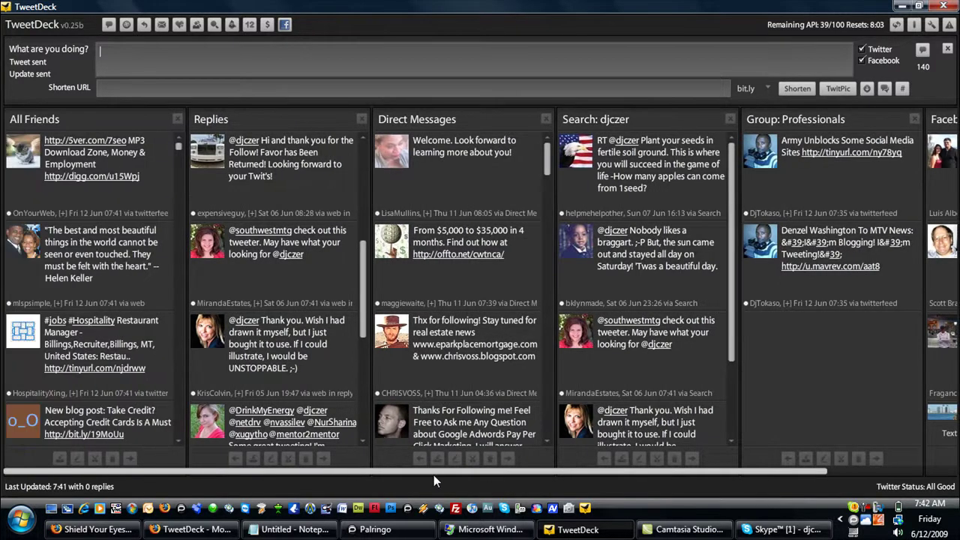